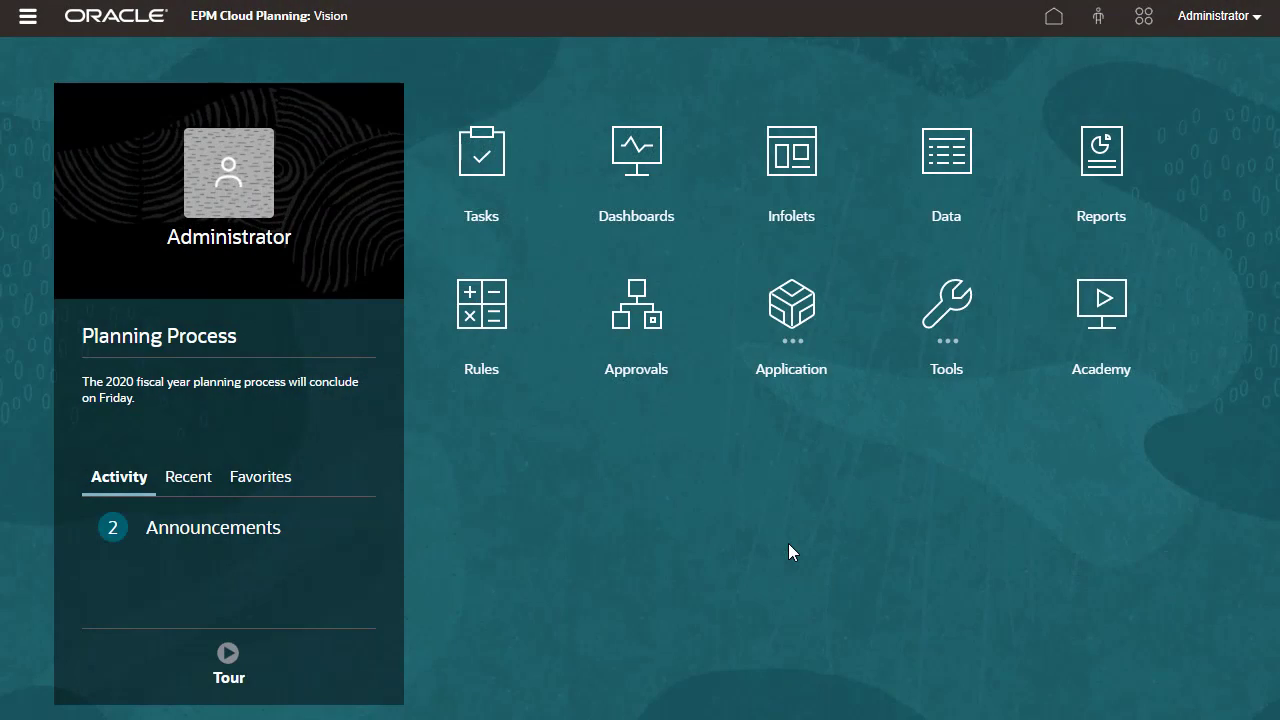
Launch Calculation Manager's Rules from the Navigator and bring up the Database Properties view for EPM Cloud
click(28, 16)
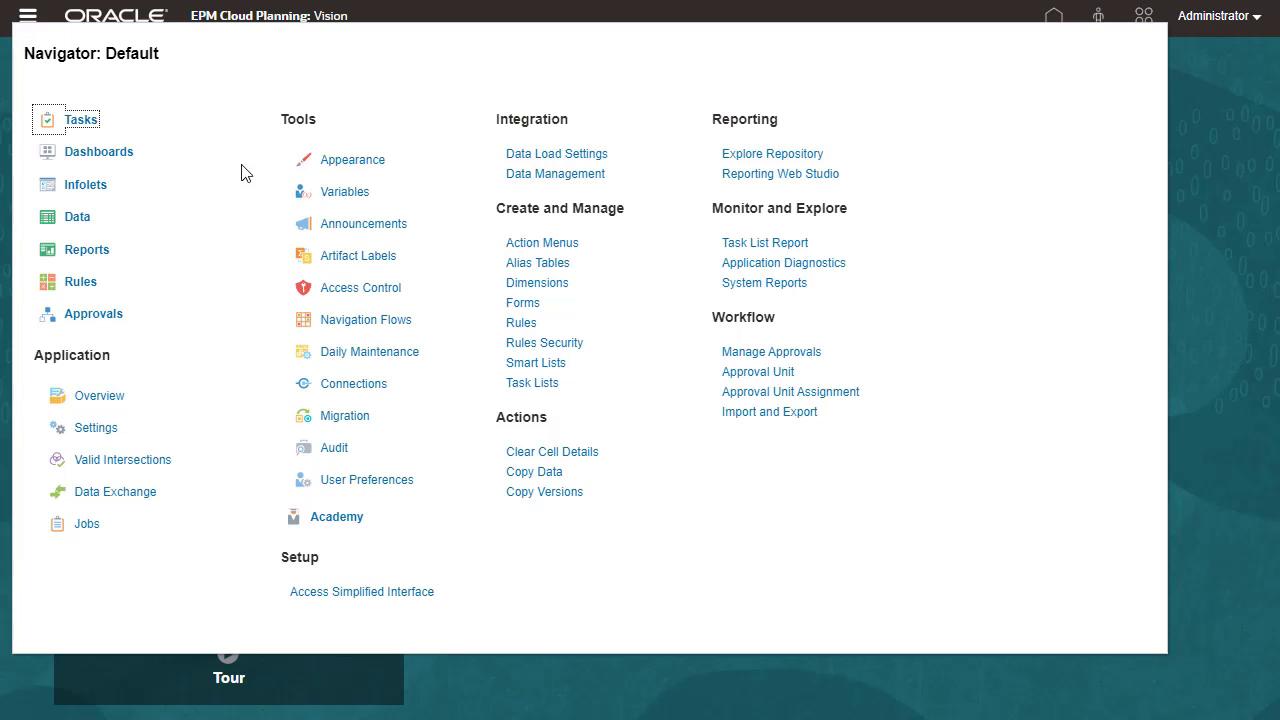
click(520, 324)
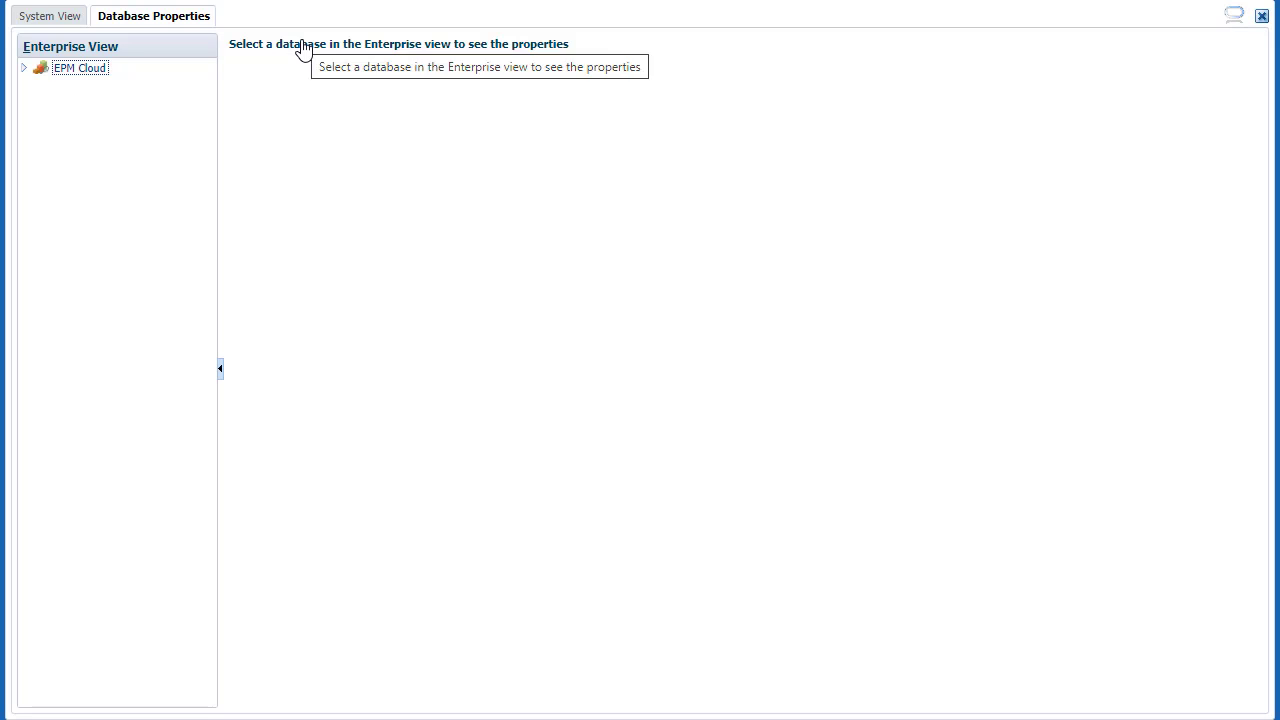
Select AVision's VisASO database under EPM Cloud and list its nine dimensions with member counts and levels
click(23, 67)
click(40, 85)
click(100, 102)
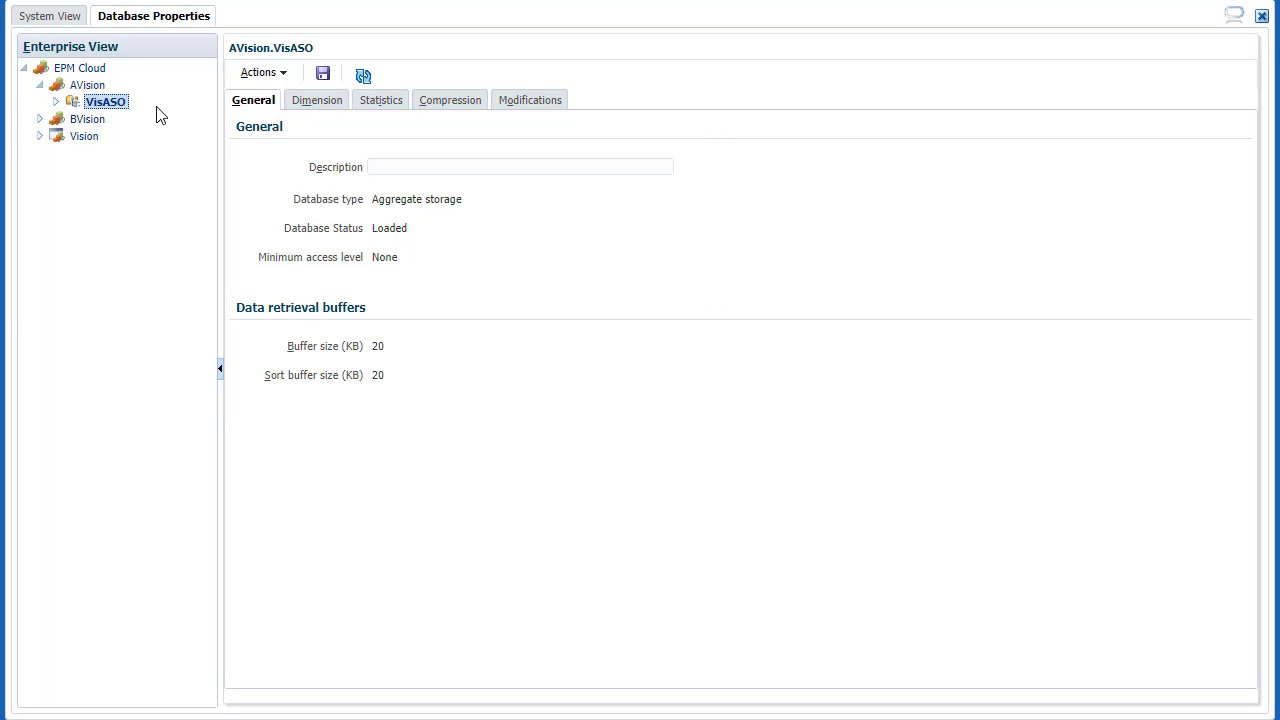
click(307, 106)
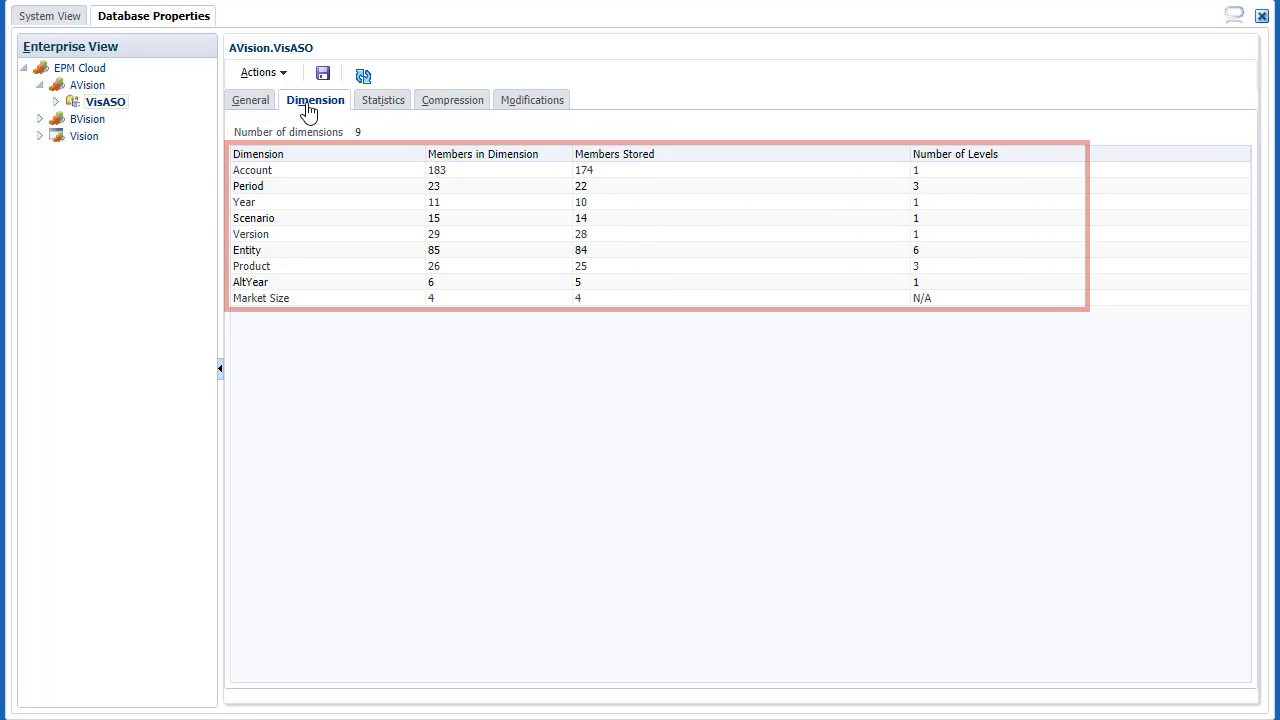
Review VisASO's aggregate storage and run-time statistics, then its single Outline Update modification entry
click(380, 110)
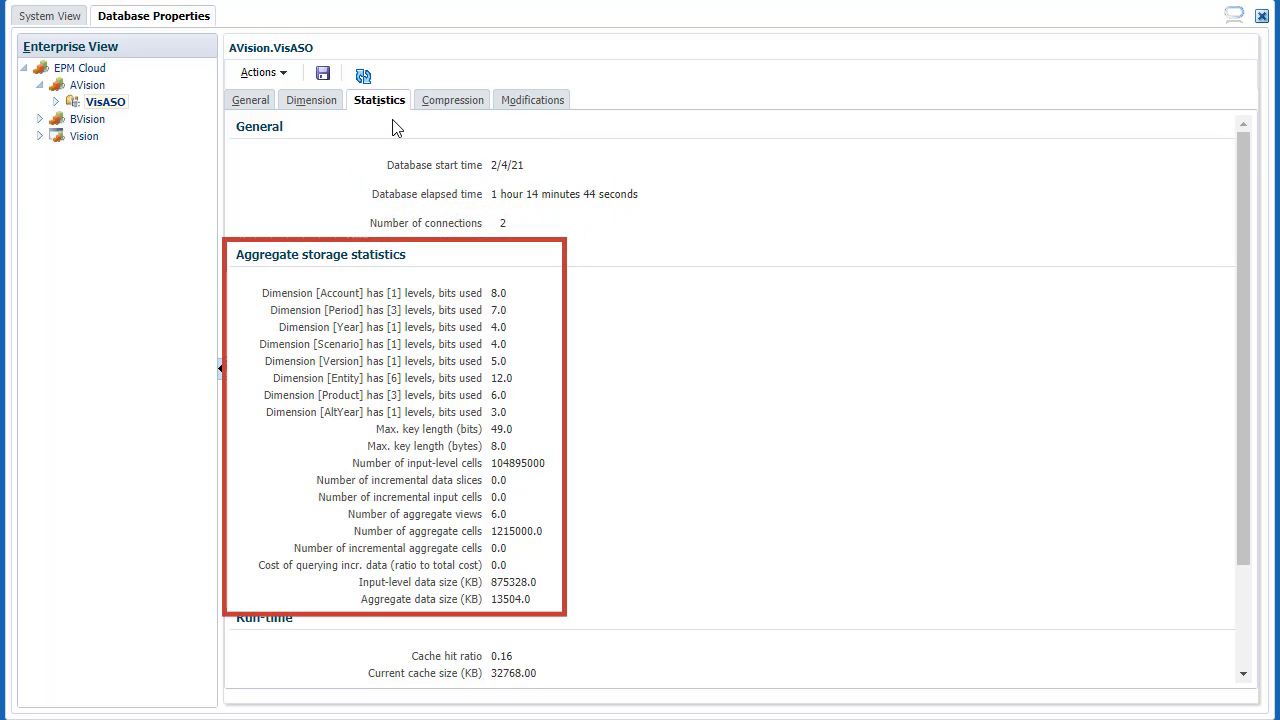
click(1243, 637)
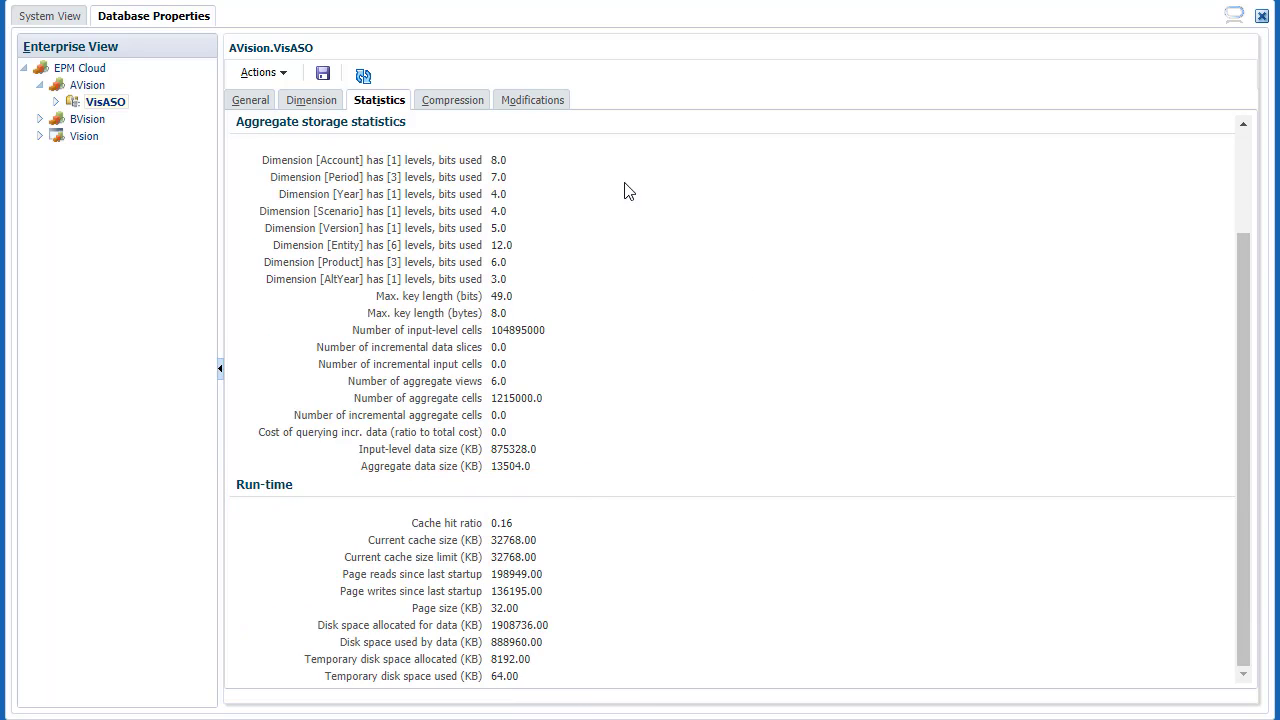
click(538, 101)
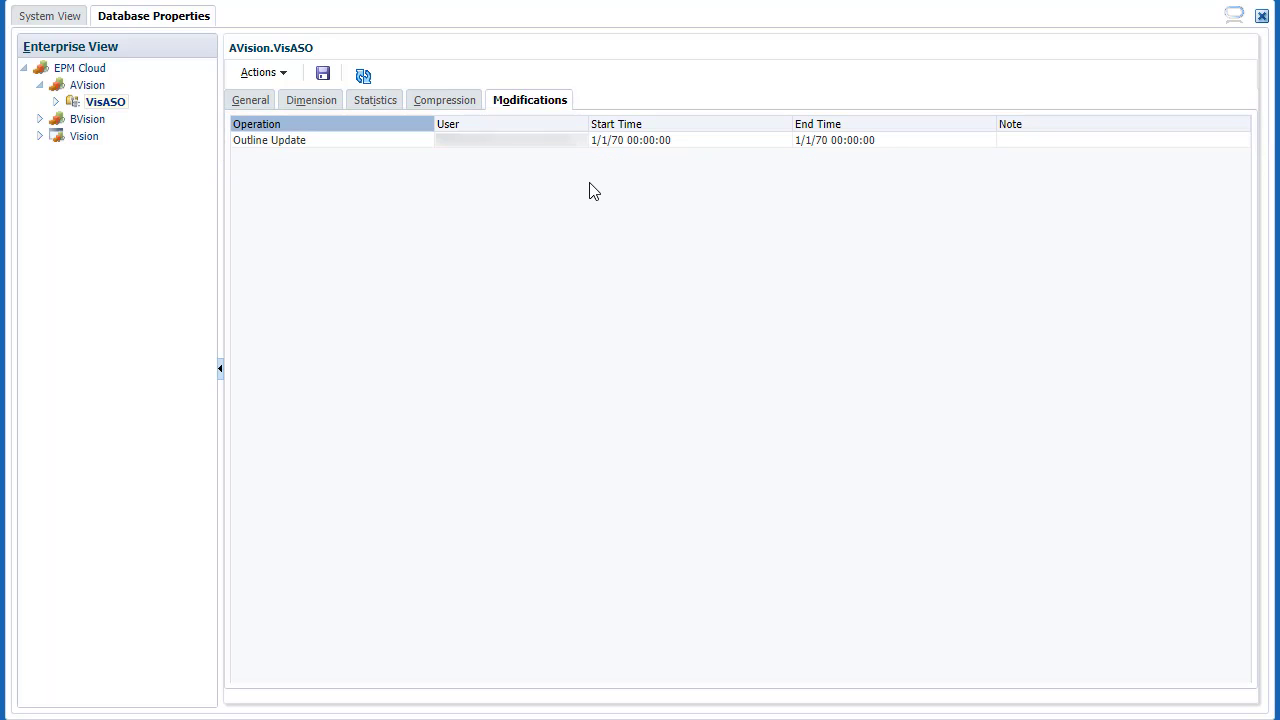
Show the AVision application's menu with Refresh, Start Application, Stop Application and Sessions
right_click(88, 86)
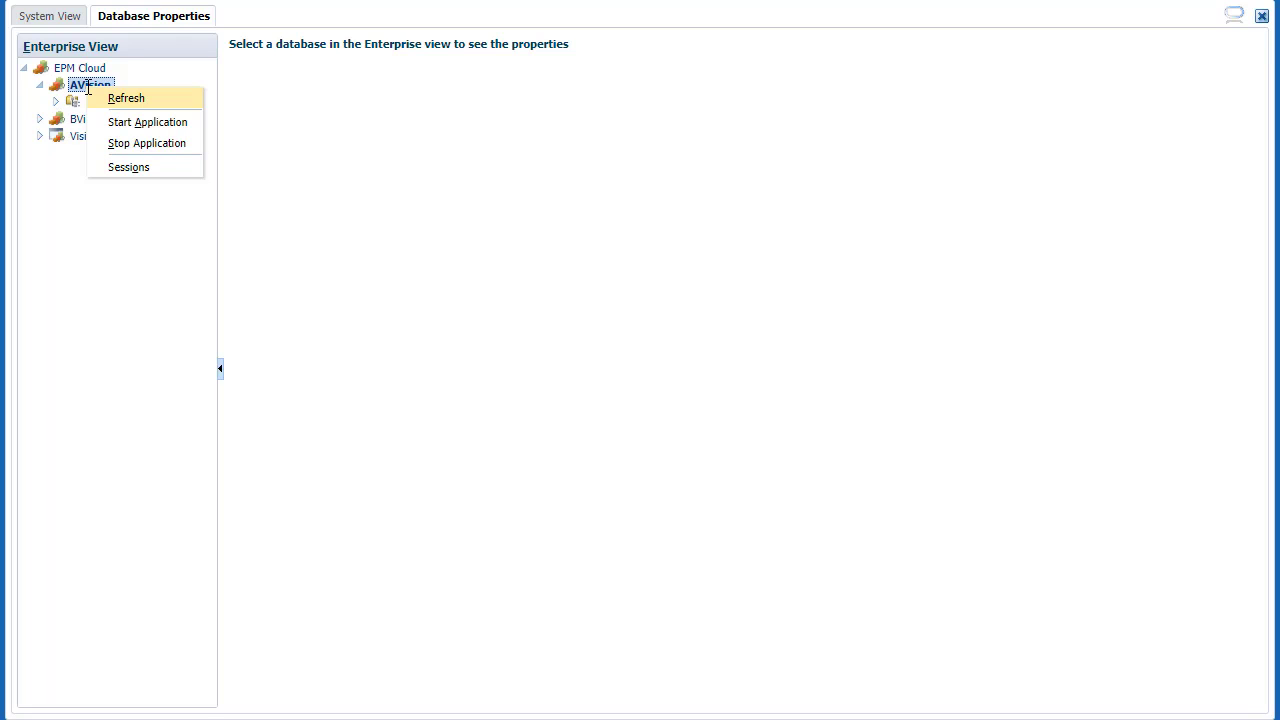
Refresh AVision's session list, select the in-progress Vision Plan1 Calculate request, and check available actions
click(154, 168)
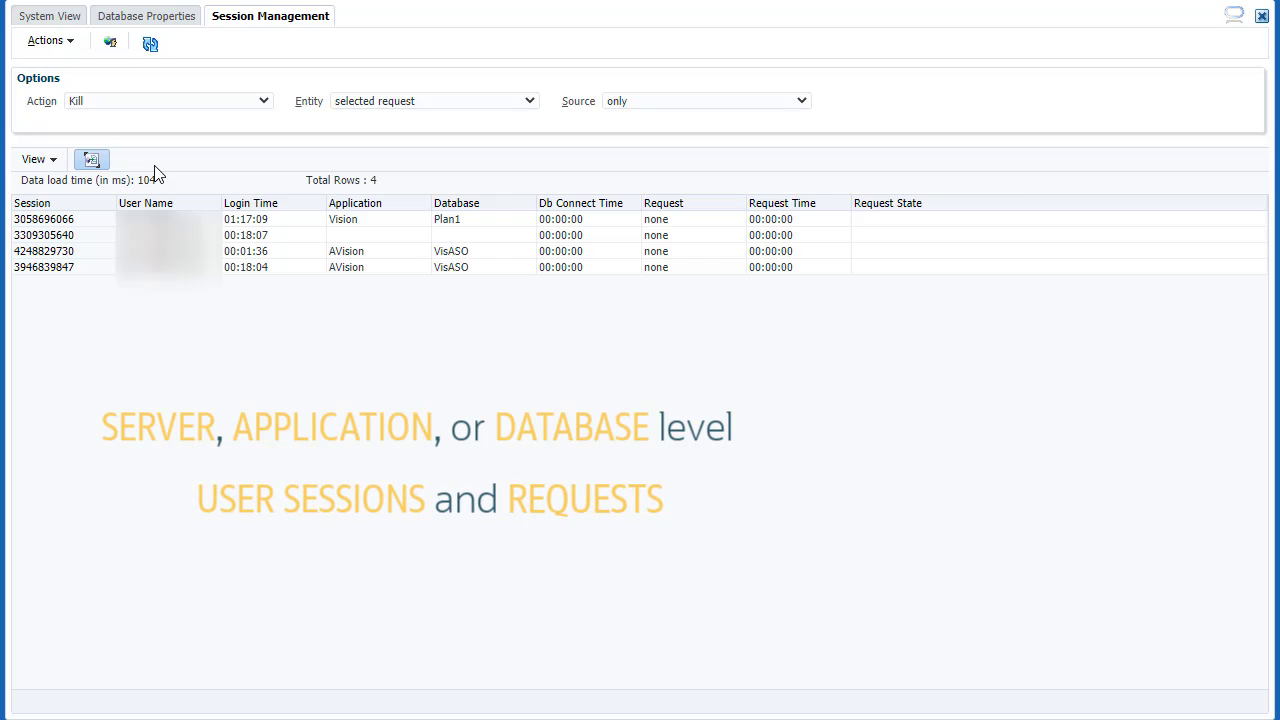
click(152, 45)
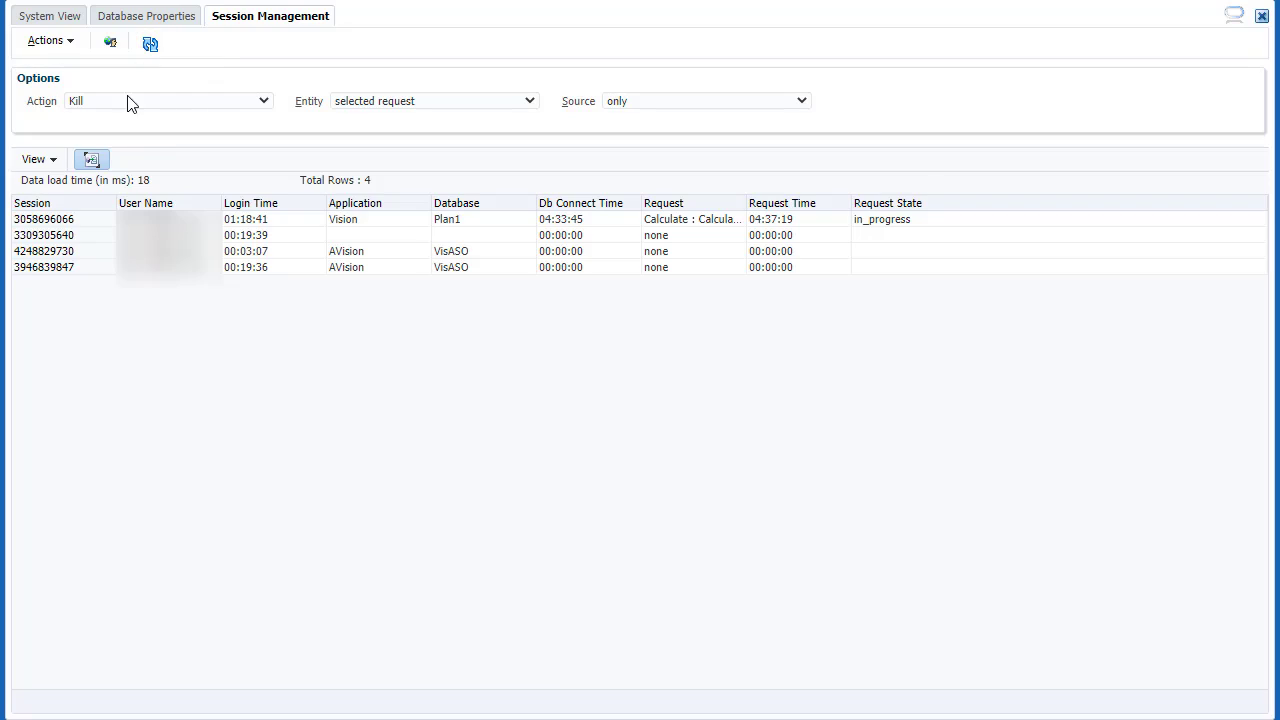
click(89, 218)
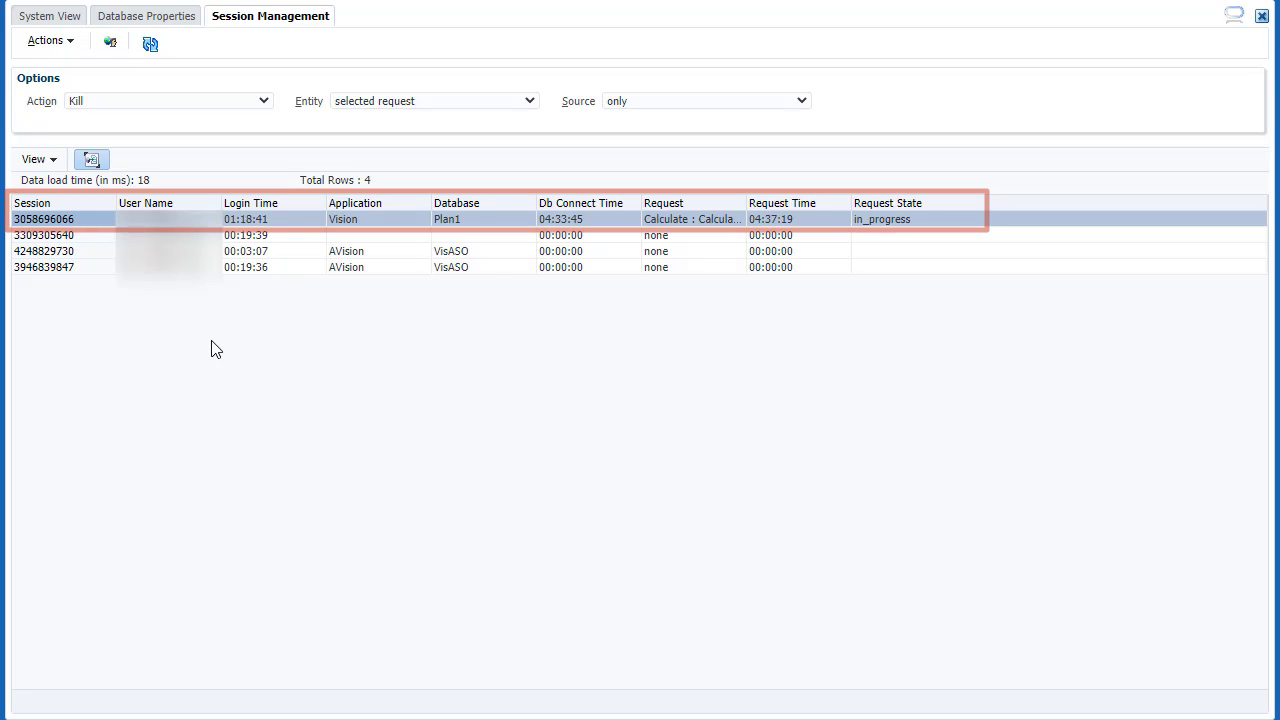
click(264, 104)
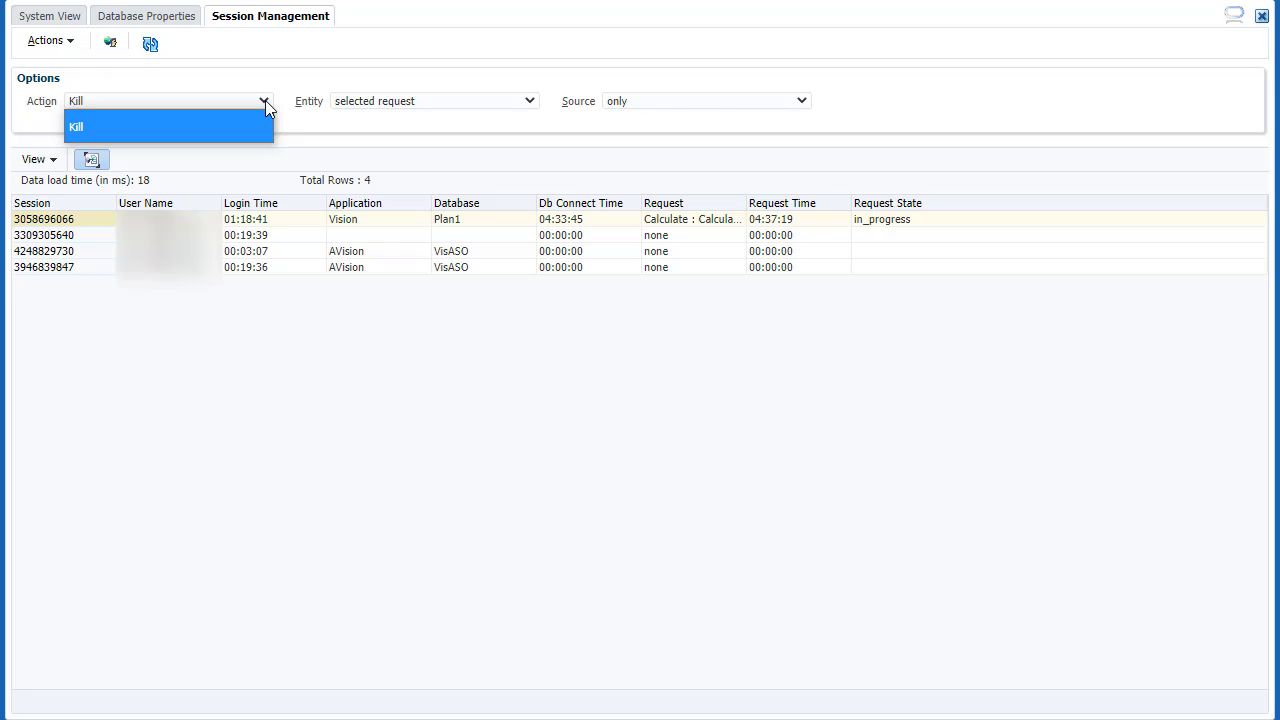
Keep Kill as the session action and review the request-target and scope options
click(265, 102)
click(528, 101)
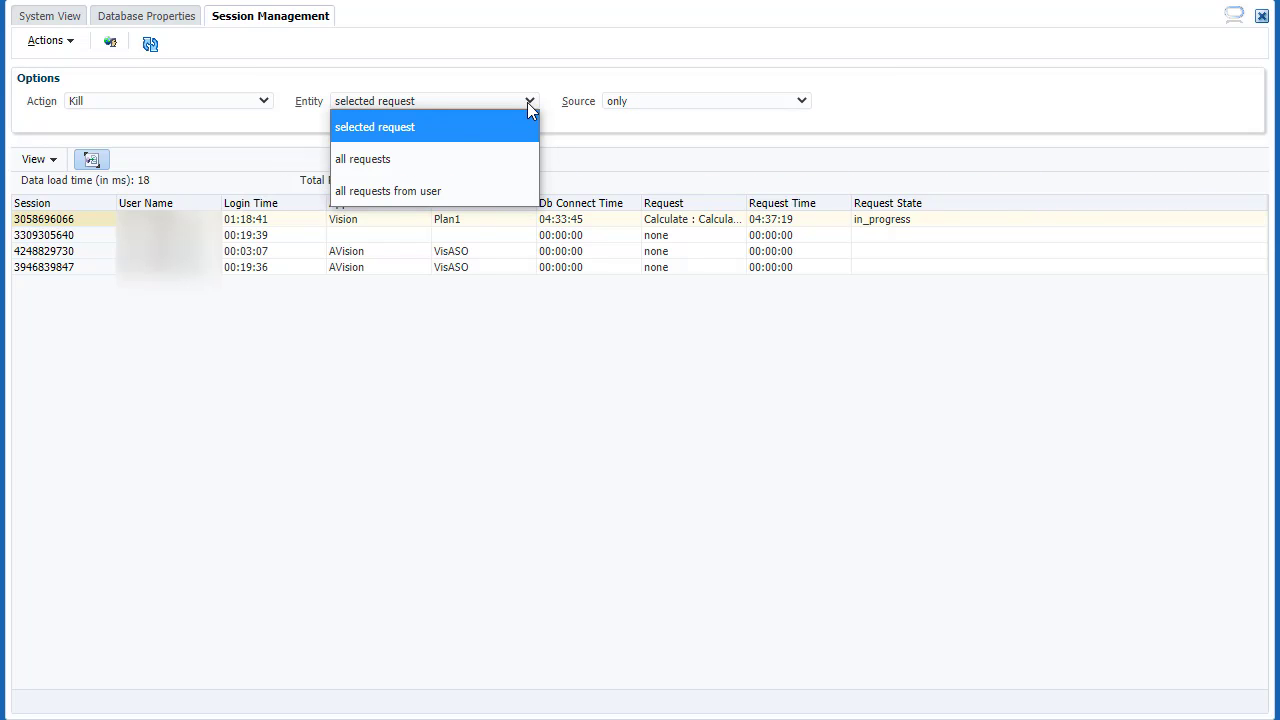
click(518, 152)
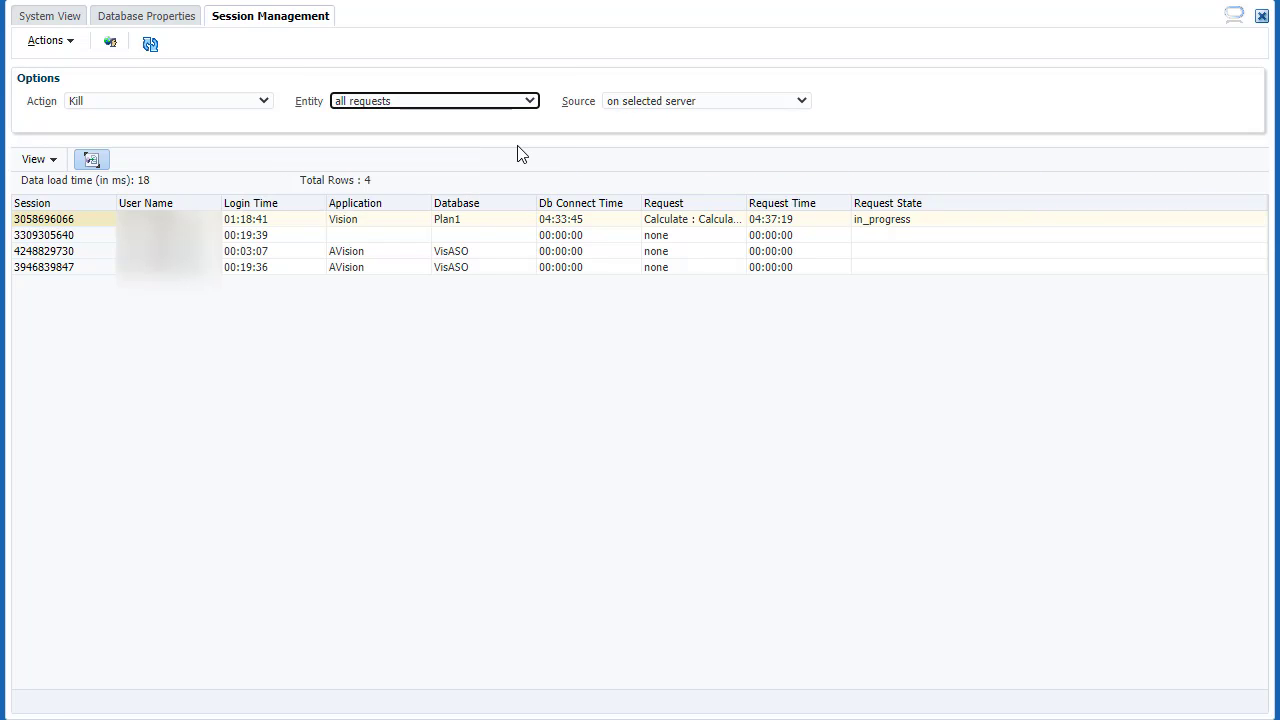
click(802, 100)
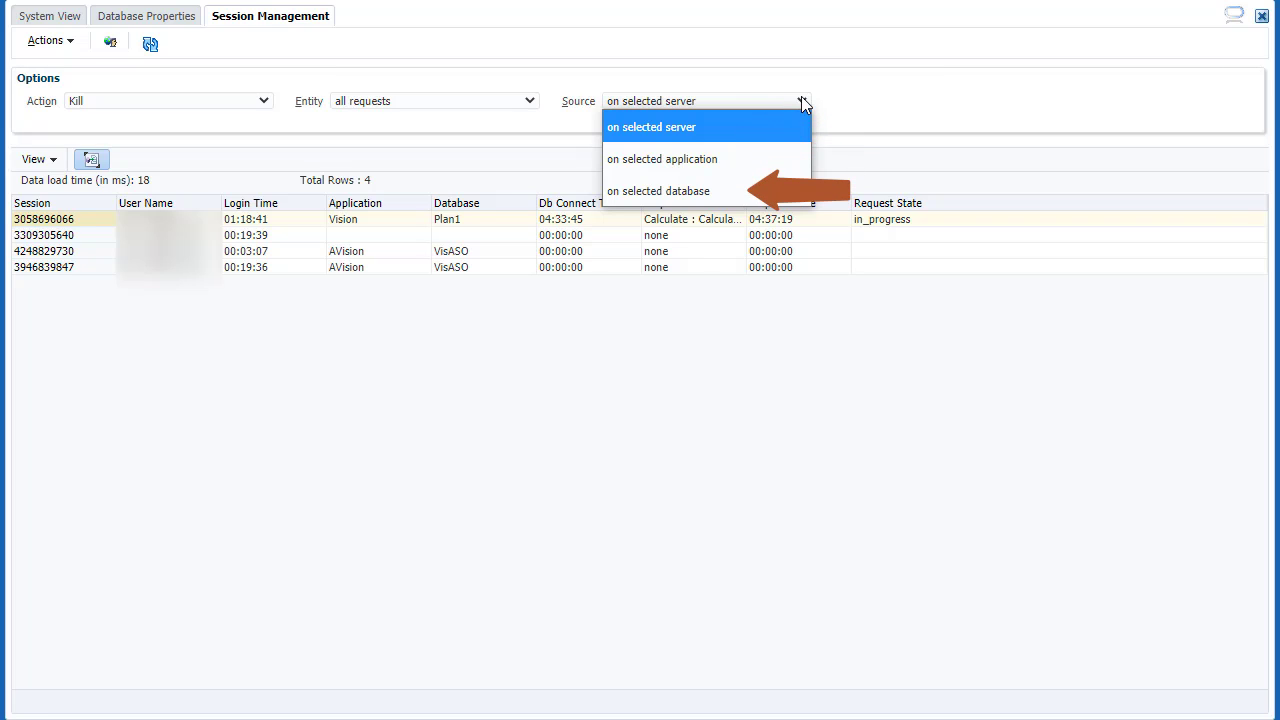
click(528, 206)
Kill only the selected Plan1 Calculate request and confirm, terminating it
click(528, 219)
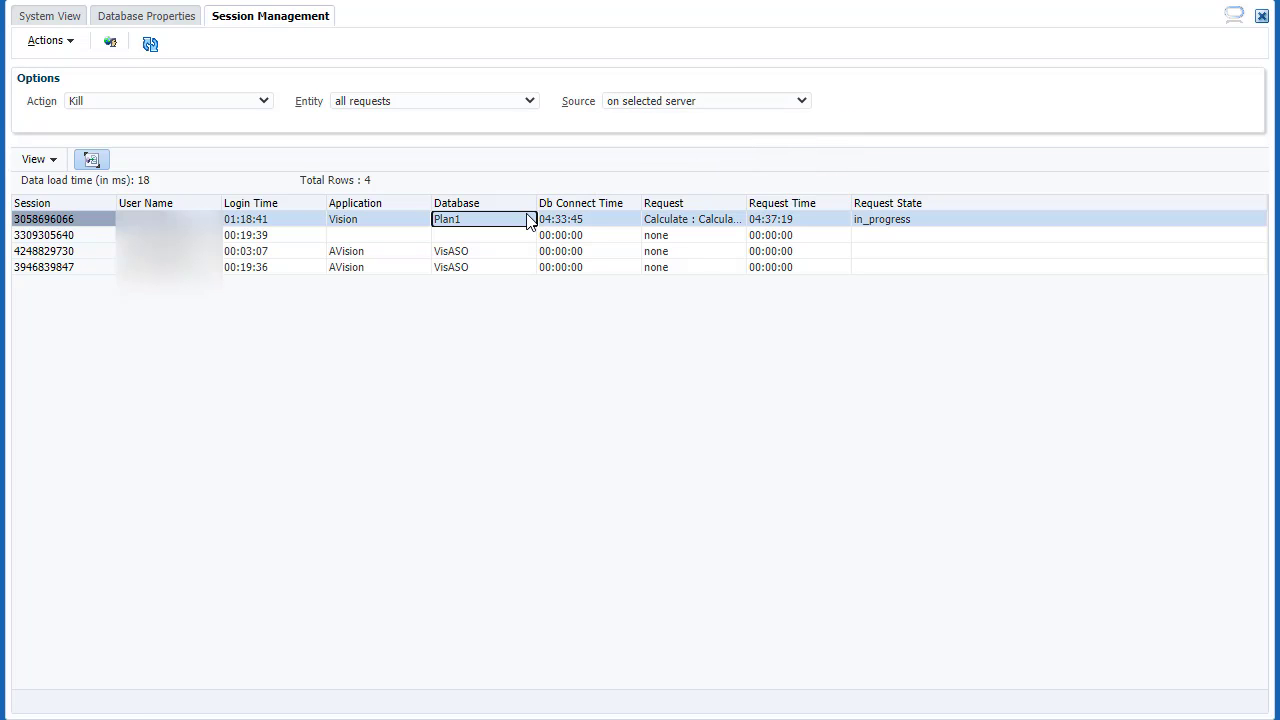
click(533, 101)
click(516, 120)
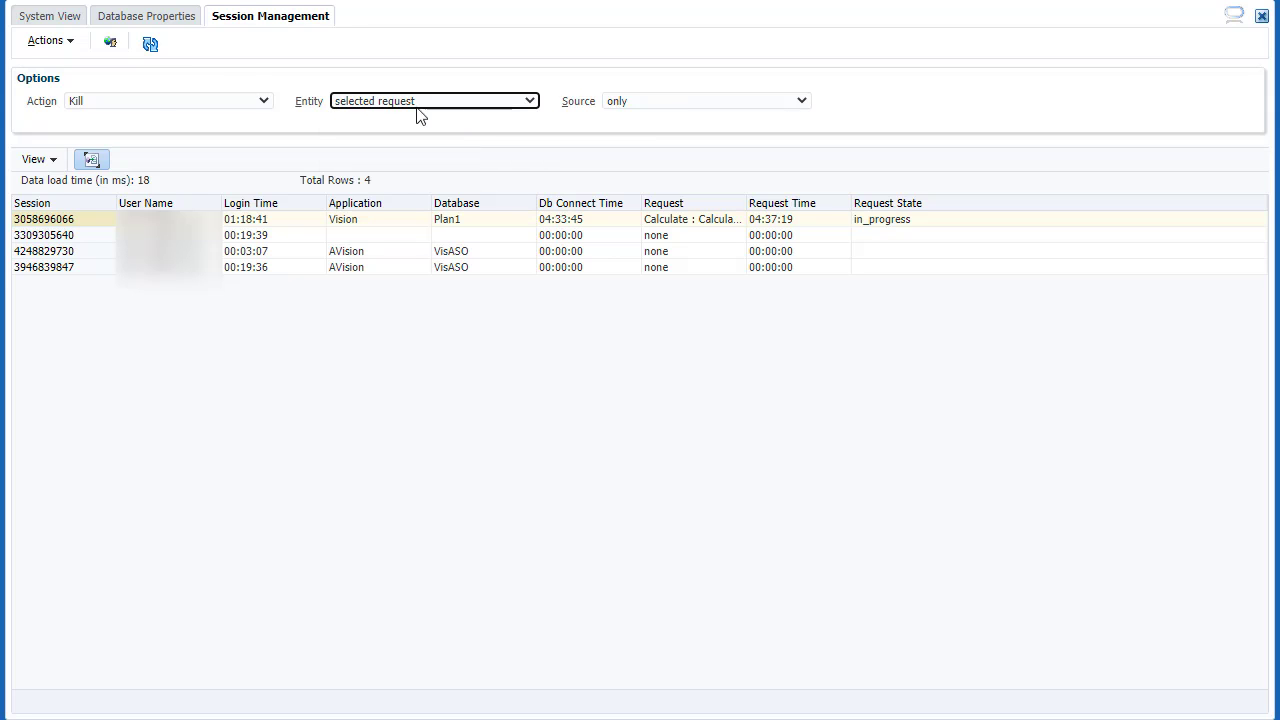
click(70, 42)
click(89, 64)
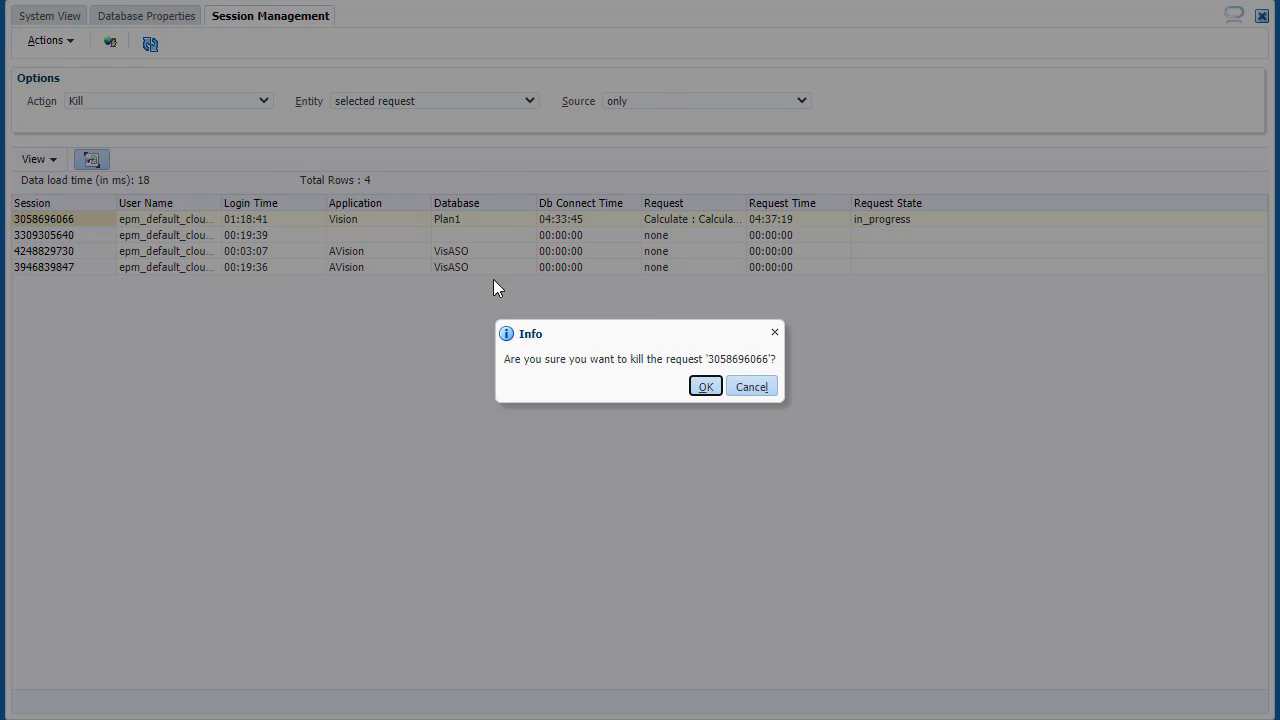
click(705, 387)
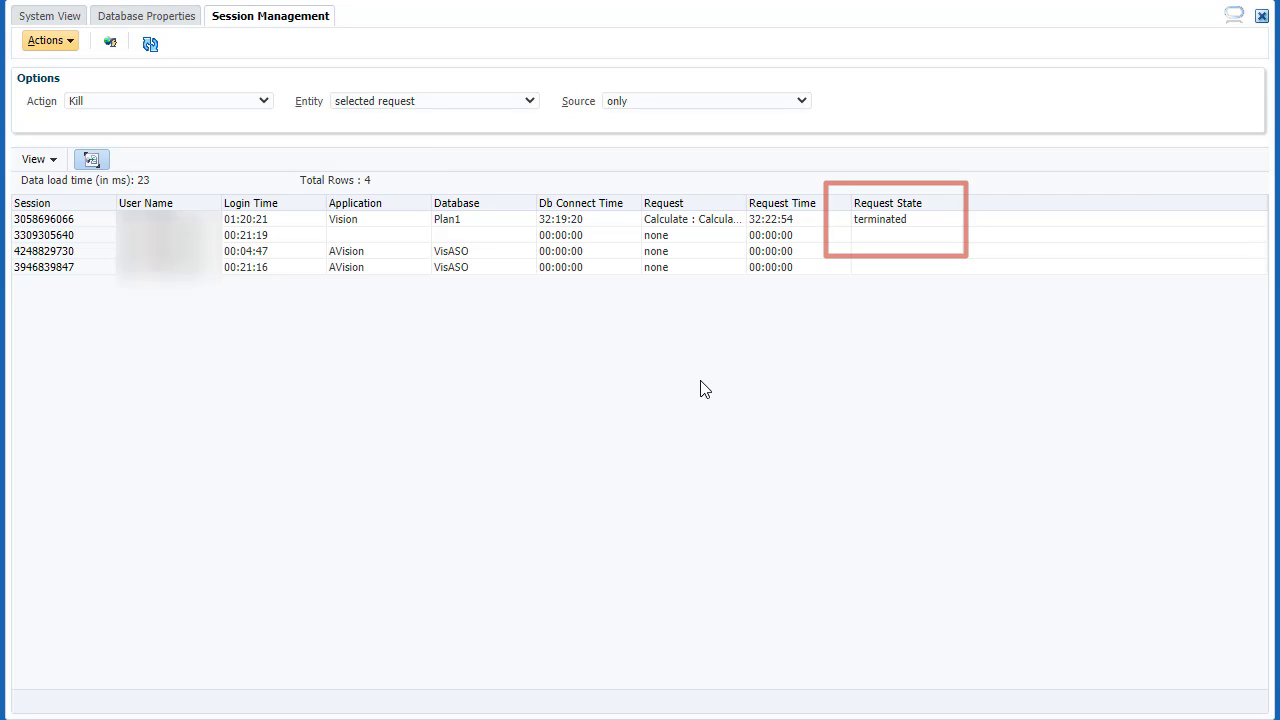
Close the Session Management tab and return to Database Properties
right_click(313, 22)
click(300, 41)
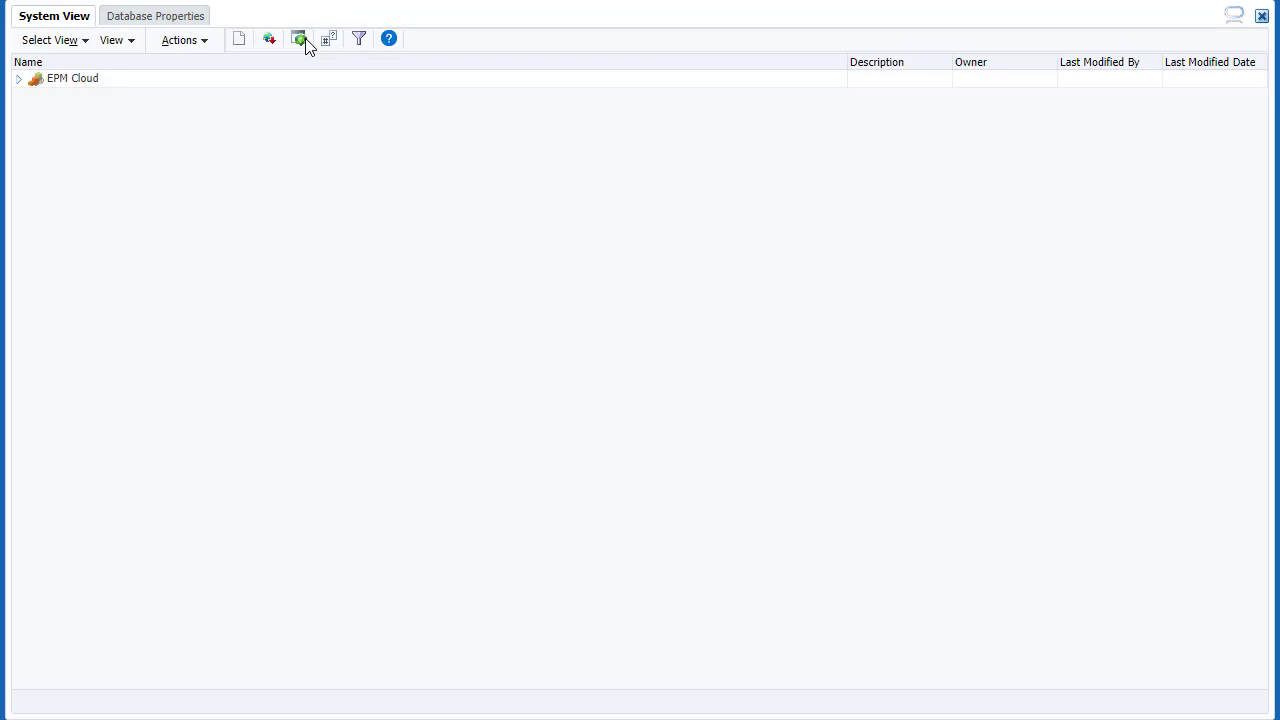
click(199, 20)
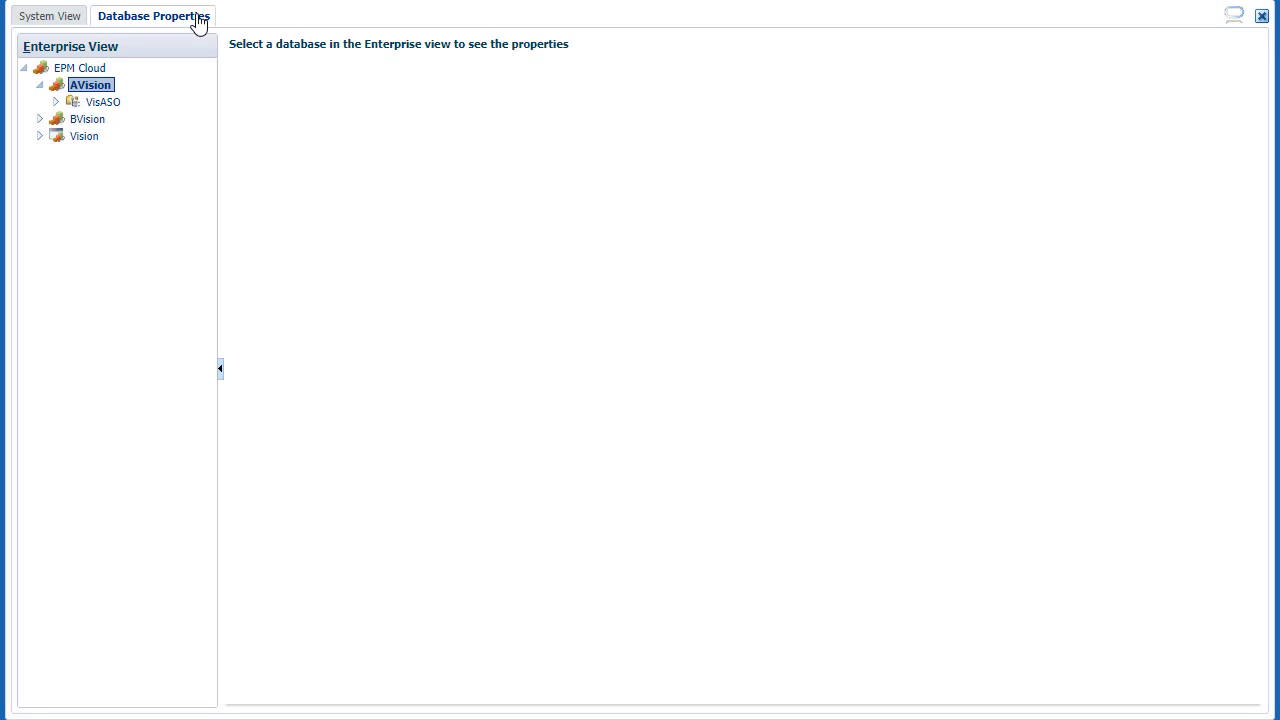
Show VisASO's database options, including Clear: All Data, All aggregations, Partial data
click(114, 101)
right_click(121, 103)
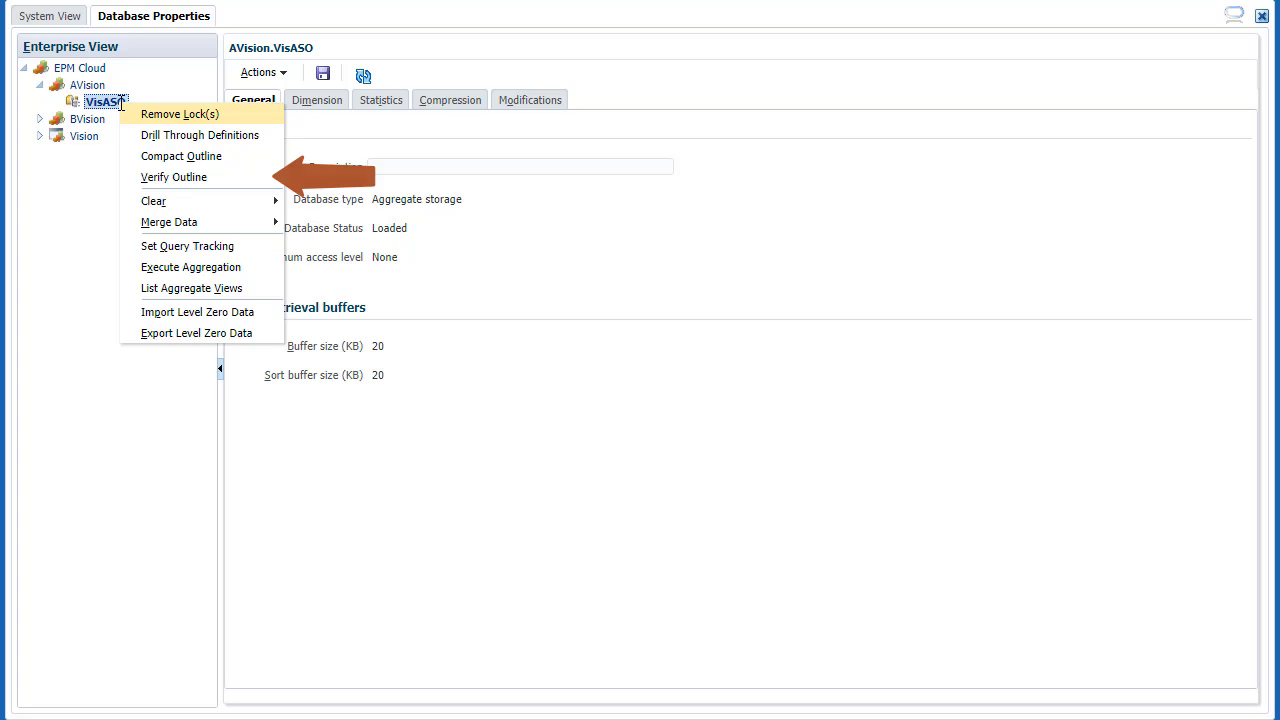
mouse_move(222, 213)
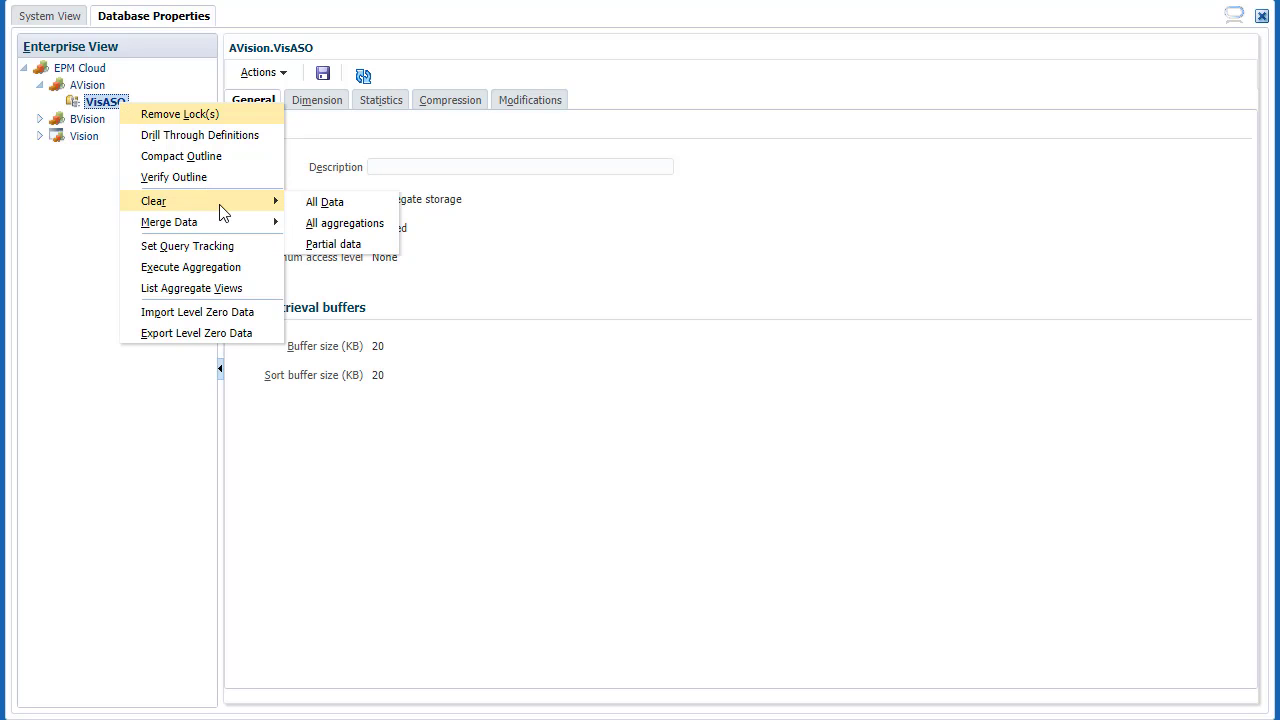